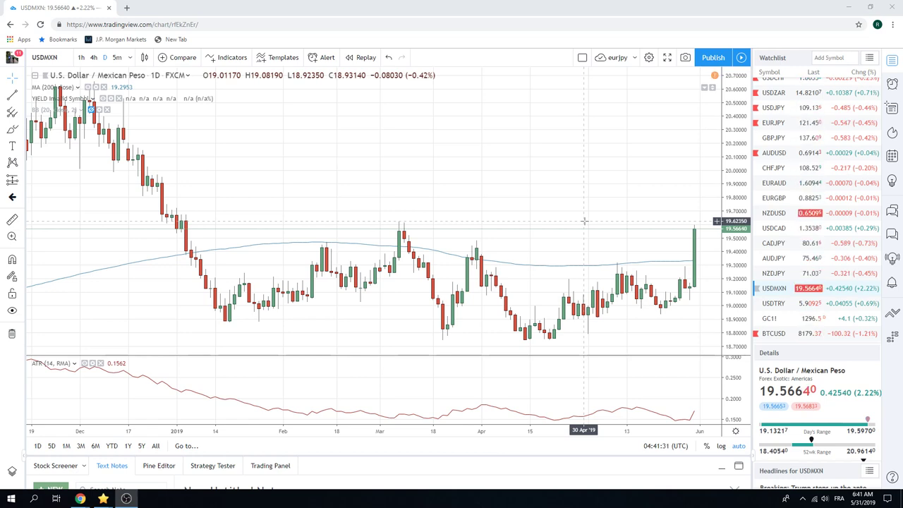
# - Zoom the USDMXN daily chart out and back in to span roughly March 2018 to June 2019
pyautogui.scroll(-6, 584, 221)
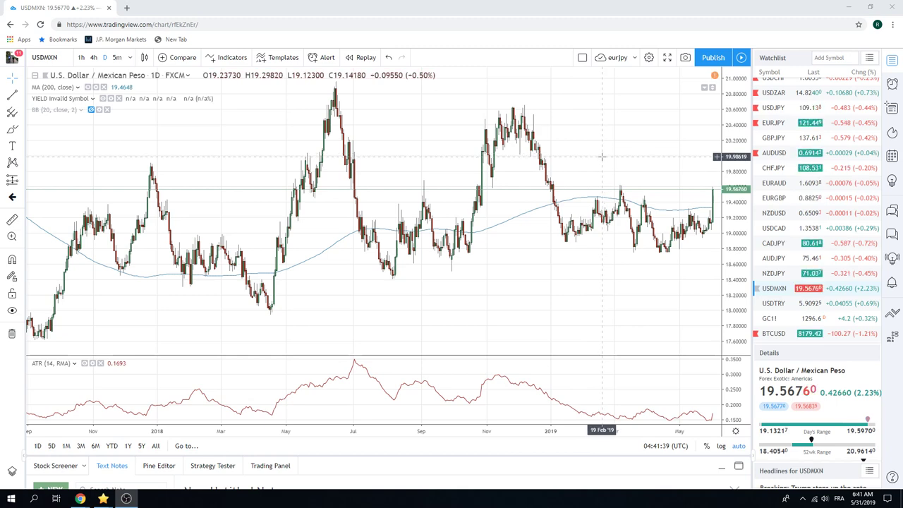
pyautogui.scroll(-4, 602, 156)
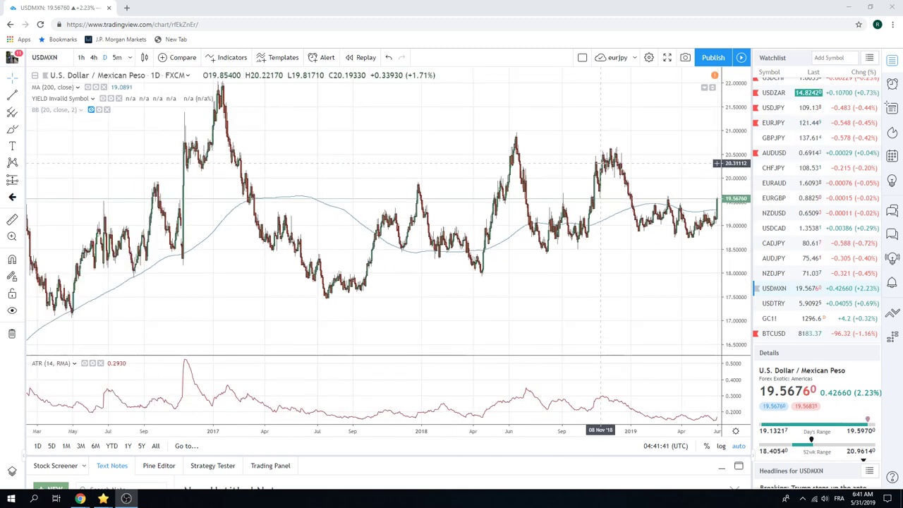
pyautogui.scroll(3, 602, 163)
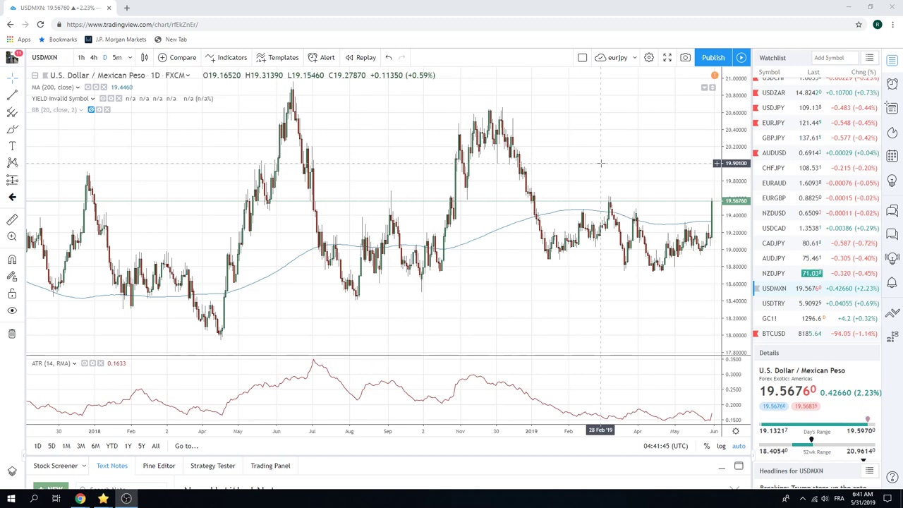
pyautogui.scroll(2, 585, 185)
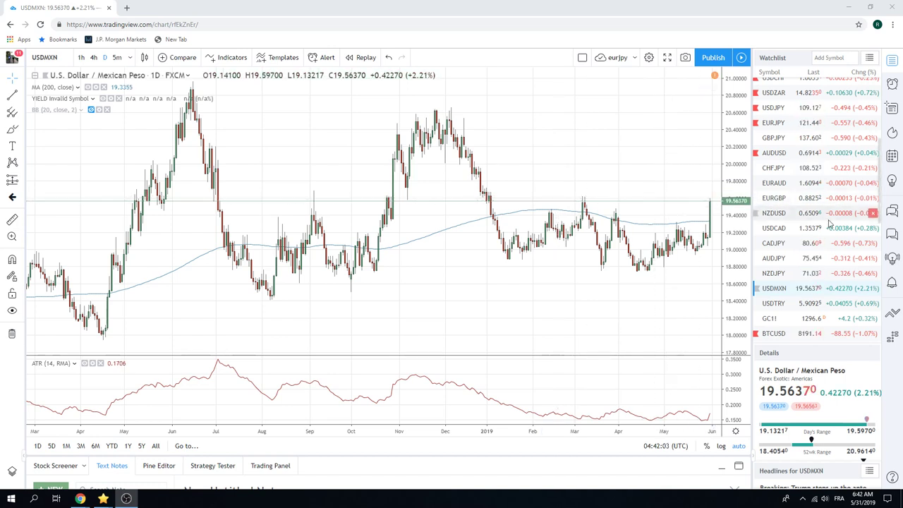
pyautogui.scroll(2, 828, 224)
pyautogui.scroll(3, 827, 222)
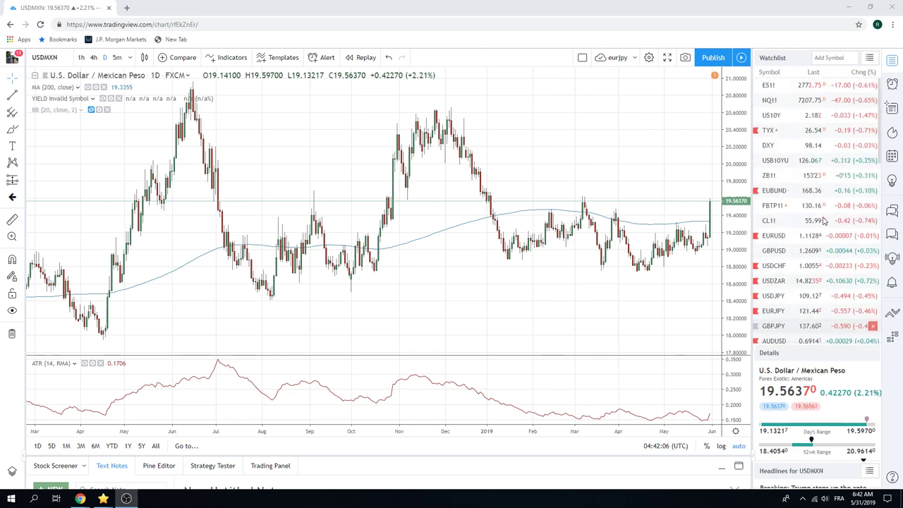
# - Switch to the ES1! daily chart and zoom in to show 2019 onward with its trendlines
pyautogui.click(779, 89)
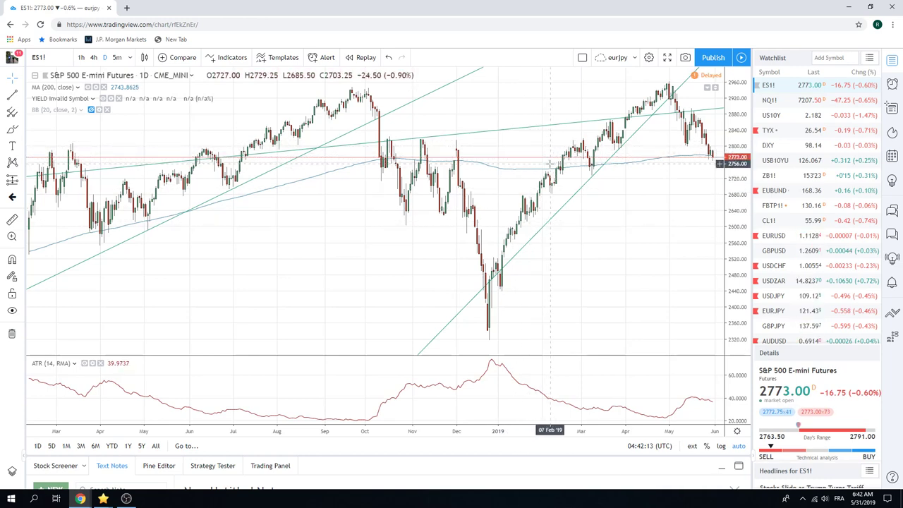
pyautogui.scroll(5, 669, 191)
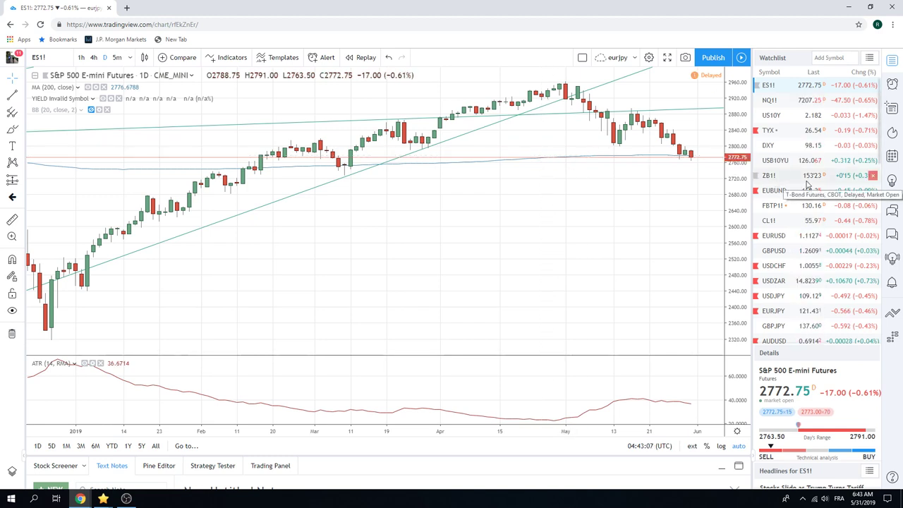
pyautogui.scroll(-5, 808, 185)
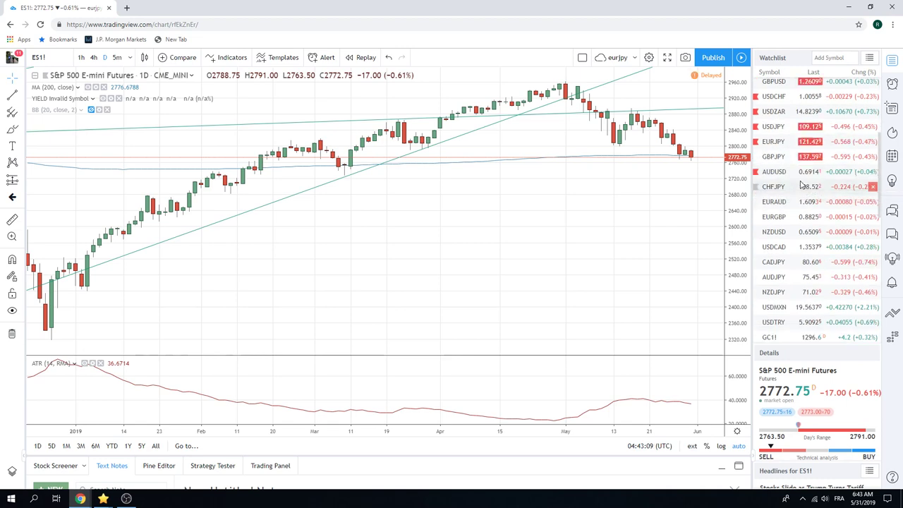
# - View the AUDJPY daily chart zoomed out to autumn 2018, then move on to USDJPY
pyautogui.click(769, 279)
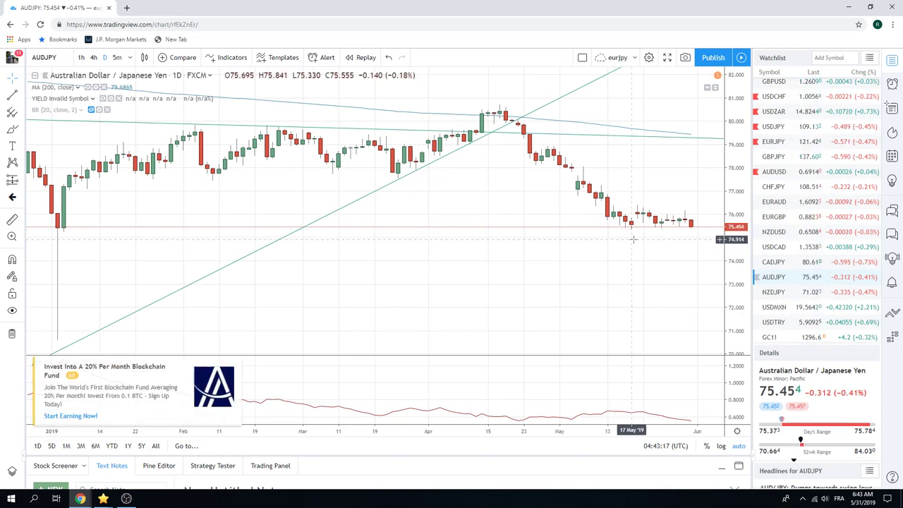
pyautogui.scroll(-3, 632, 240)
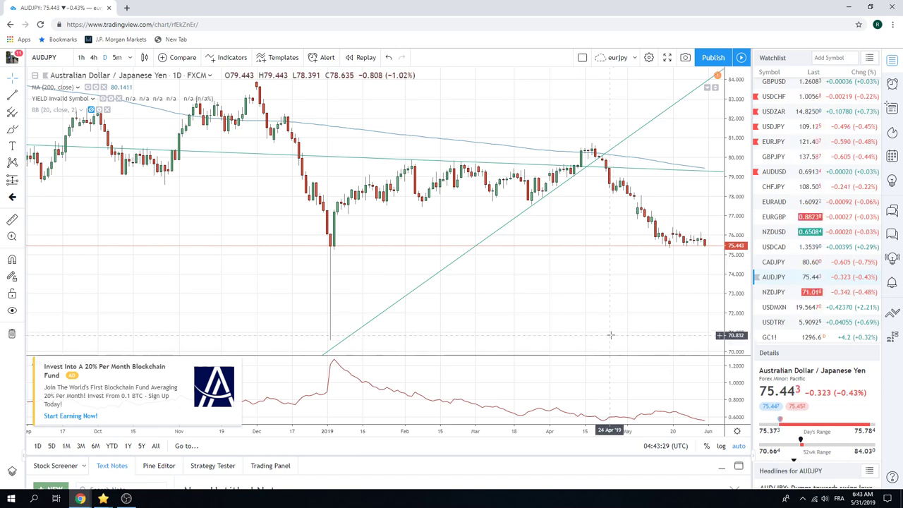
pyautogui.click(771, 129)
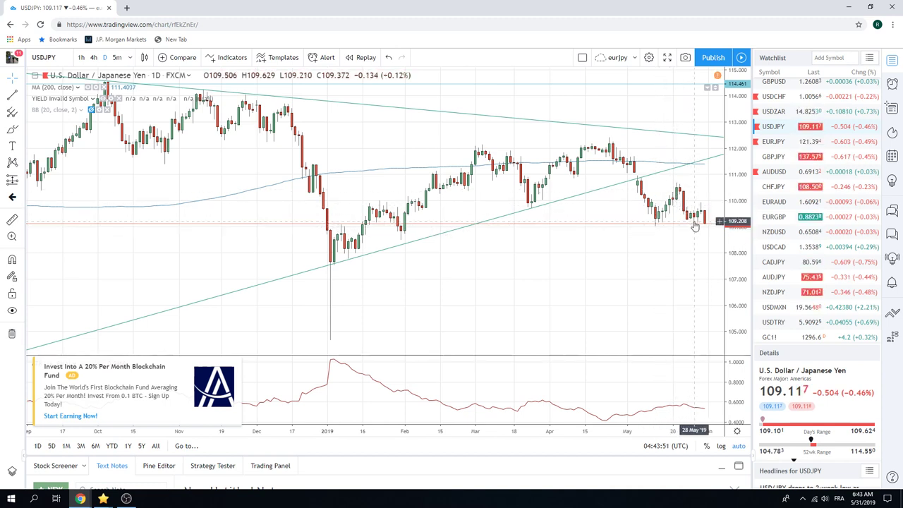
# - Change the USDJPY chart to the 5-minute timeframe, covering 30–31 May
pyautogui.click(118, 57)
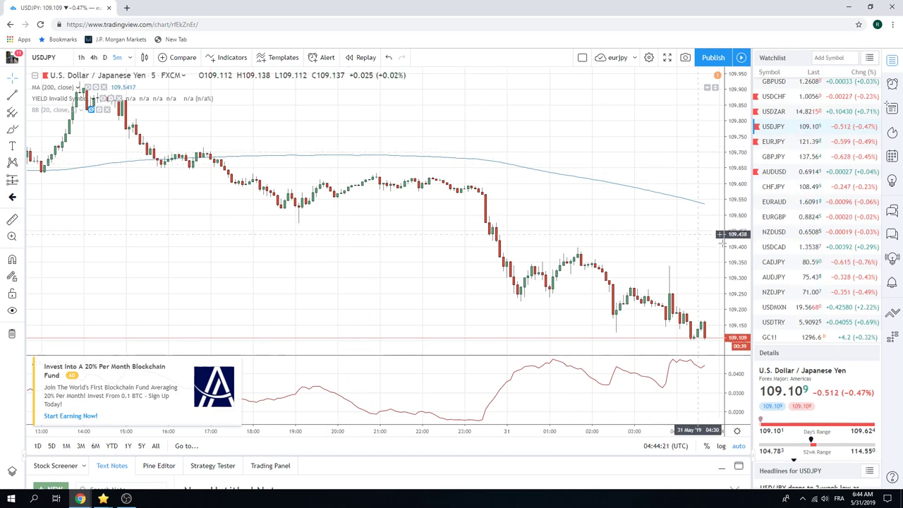
# - Glance at USDCAD, then bring up the Gold Futures (GC1!) 5-minute chart
pyautogui.click(774, 247)
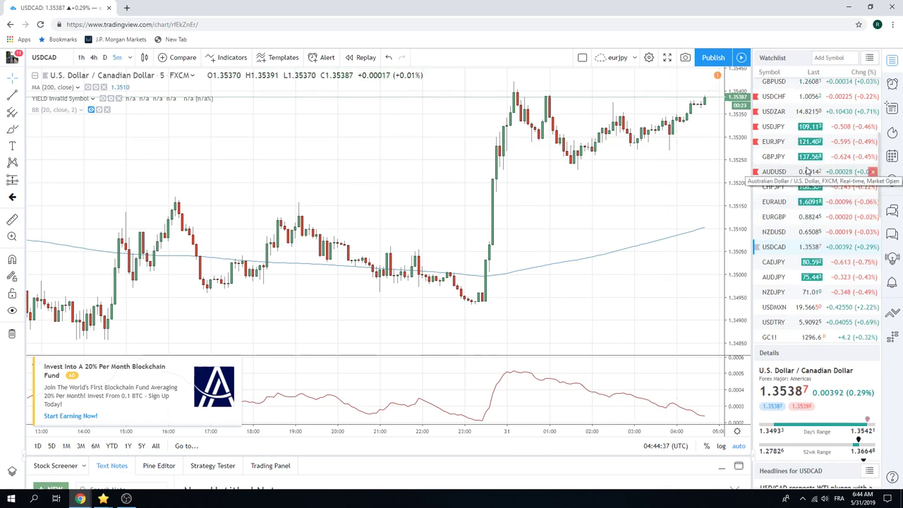
pyautogui.click(783, 339)
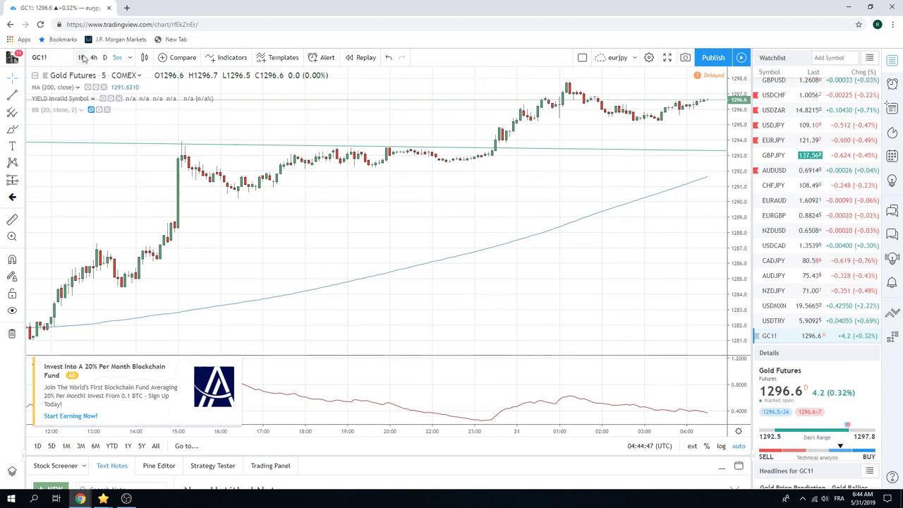
# - Put Gold Futures on daily candles and inspect its descending trendline
pyautogui.click(105, 58)
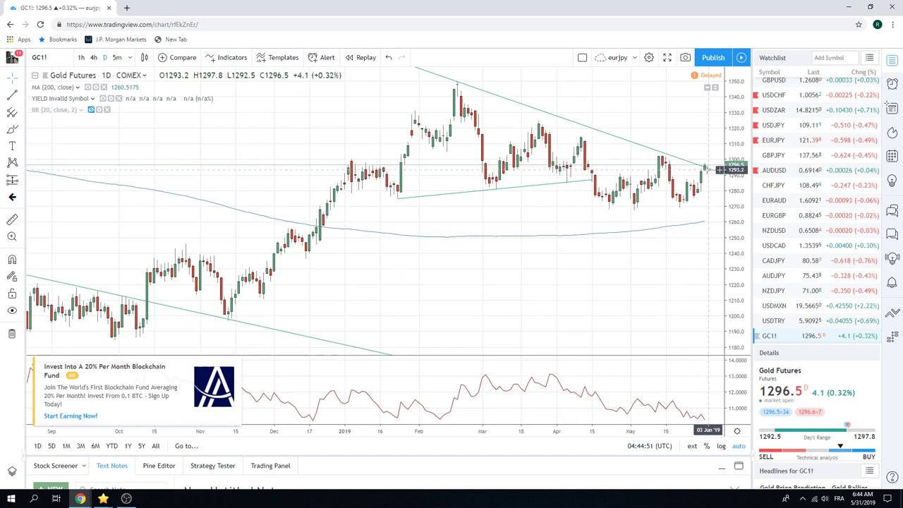
pyautogui.click(706, 167)
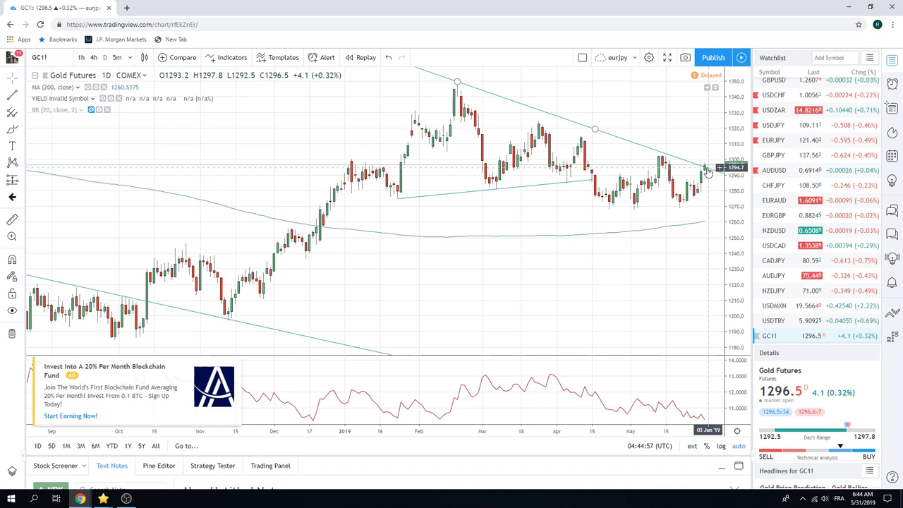
pyautogui.click(702, 150)
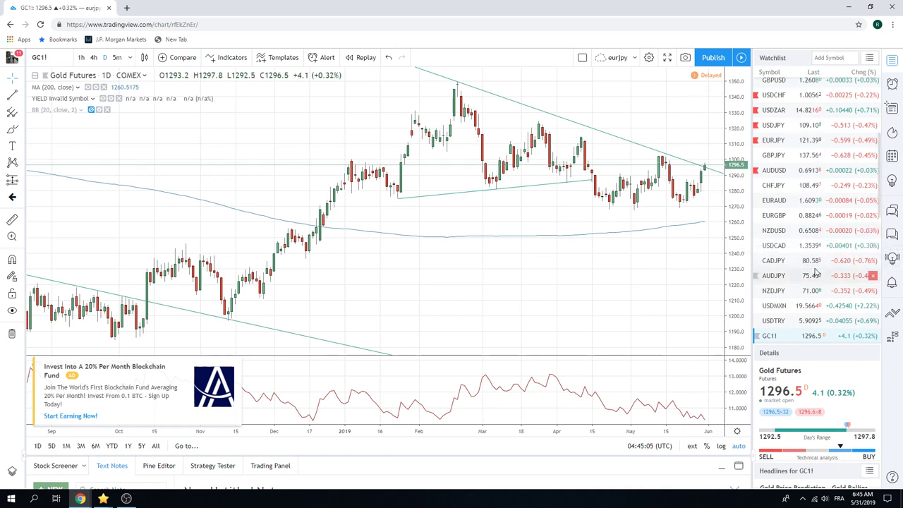
pyautogui.scroll(1, 817, 271)
pyautogui.scroll(2, 817, 272)
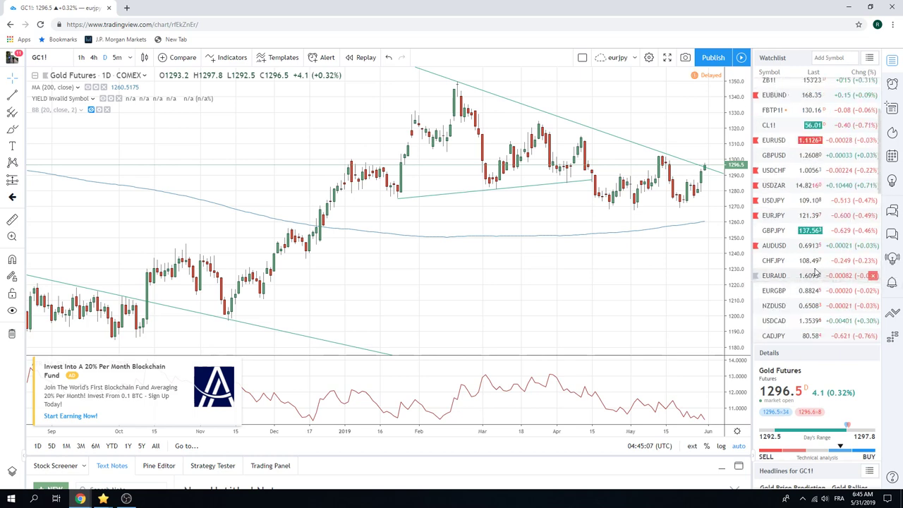
pyautogui.click(773, 144)
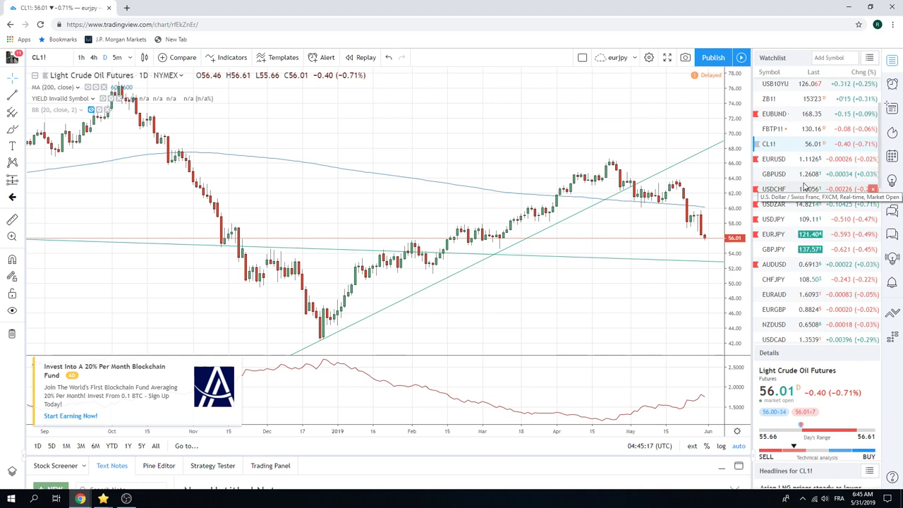
pyautogui.scroll(-2, 804, 185)
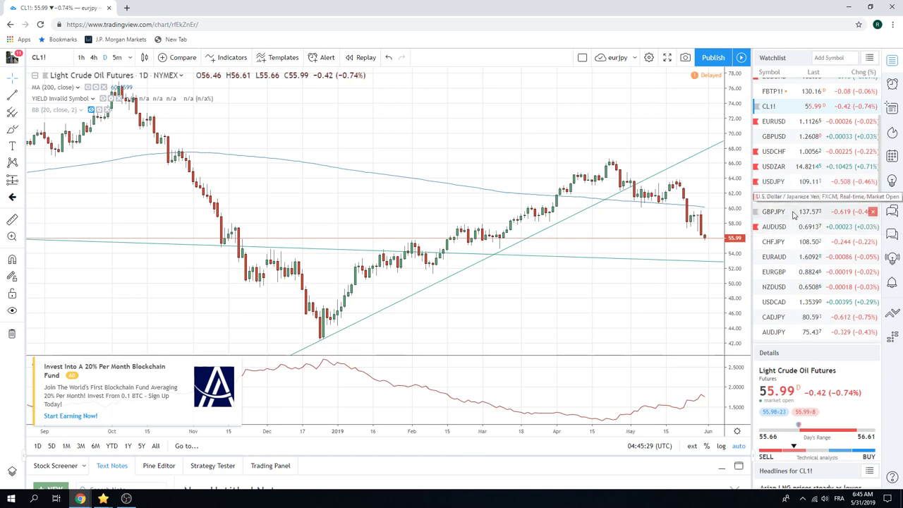
pyautogui.scroll(1, 792, 212)
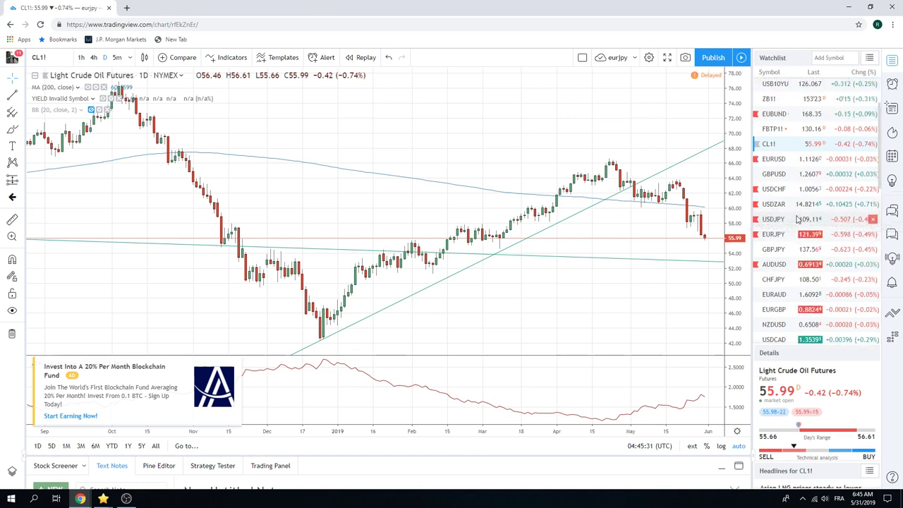
# - Open the FBTP1! daily chart and zoom in to roughly February–June
pyautogui.click(787, 132)
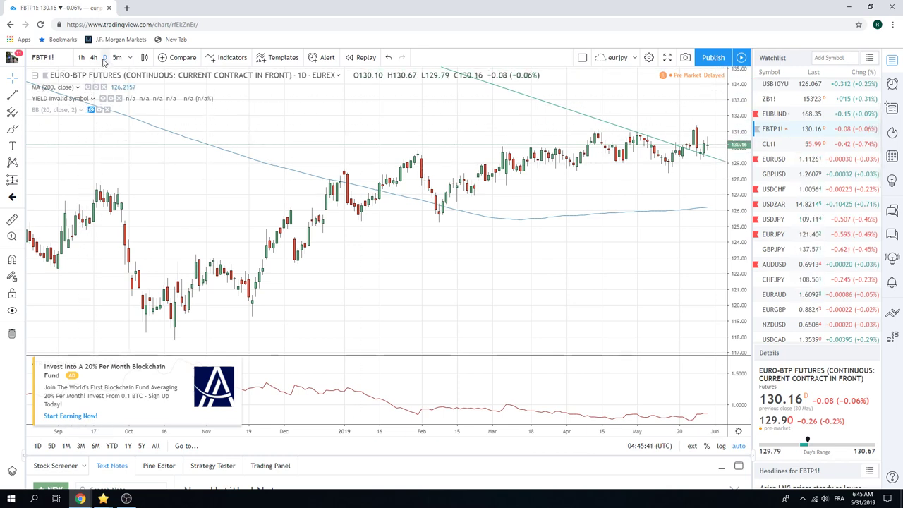
pyautogui.scroll(4, 444, 262)
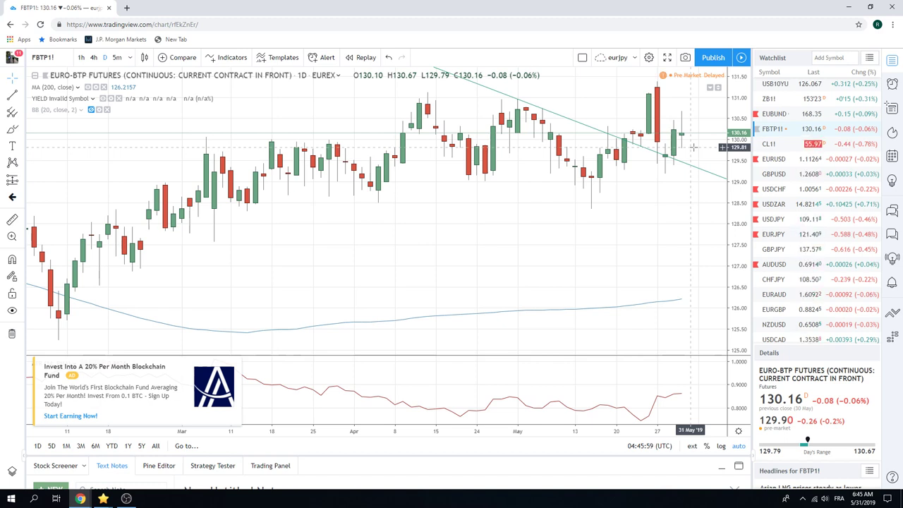
# - Switch to EUBUND and set the interval to 1 month, spanning 2013–2019
pyautogui.click(775, 114)
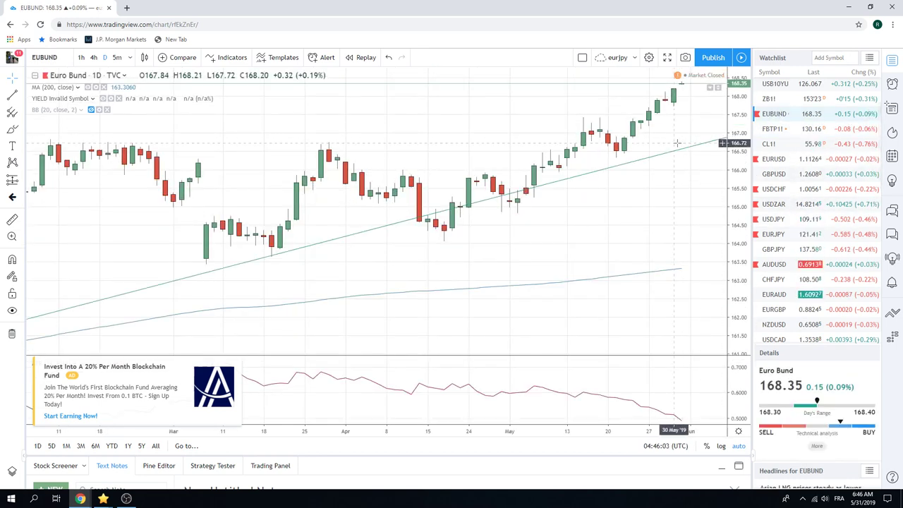
pyautogui.click(129, 57)
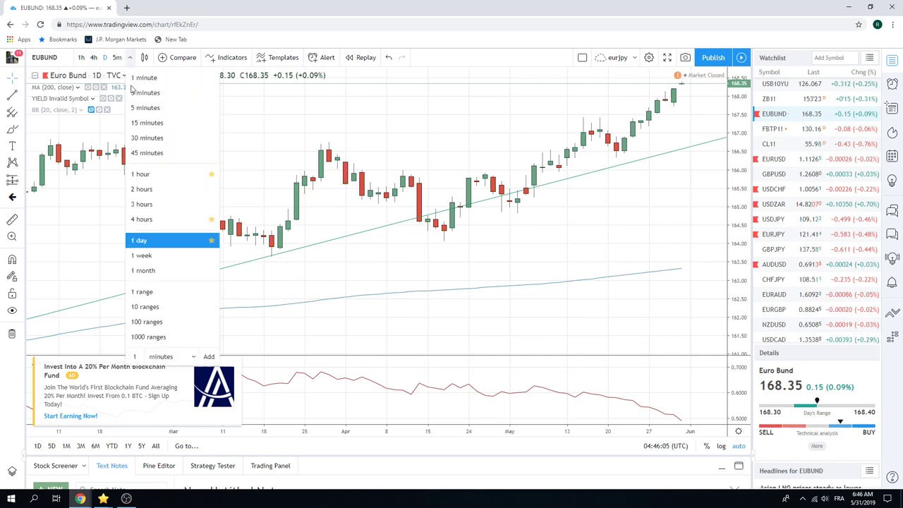
pyautogui.click(167, 271)
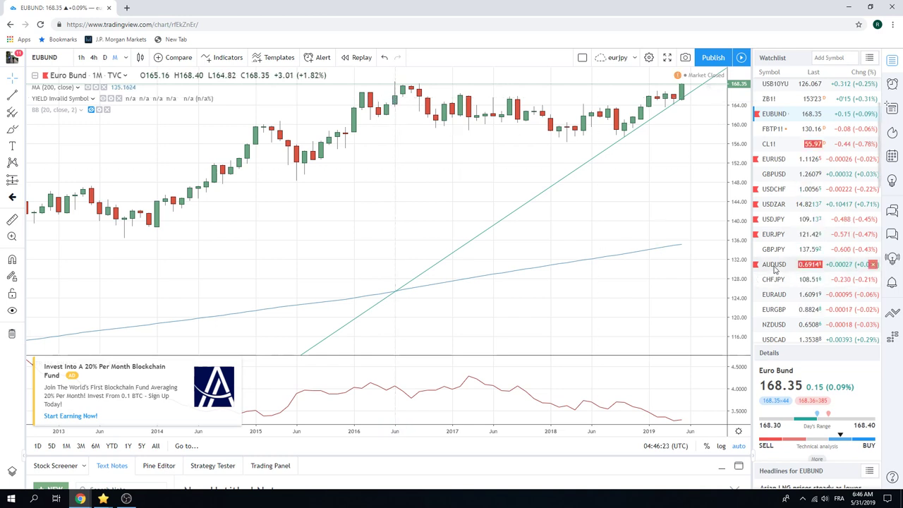
pyautogui.scroll(-3, 804, 245)
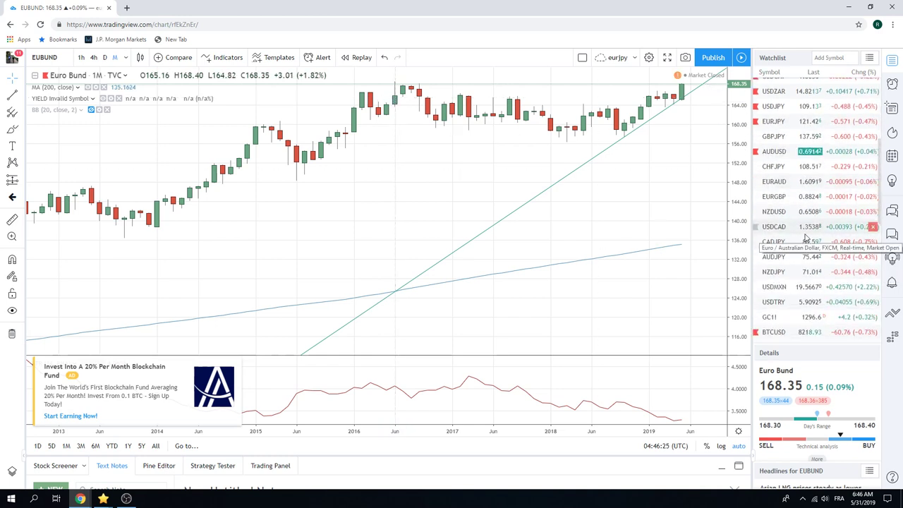
pyautogui.scroll(-2, 806, 240)
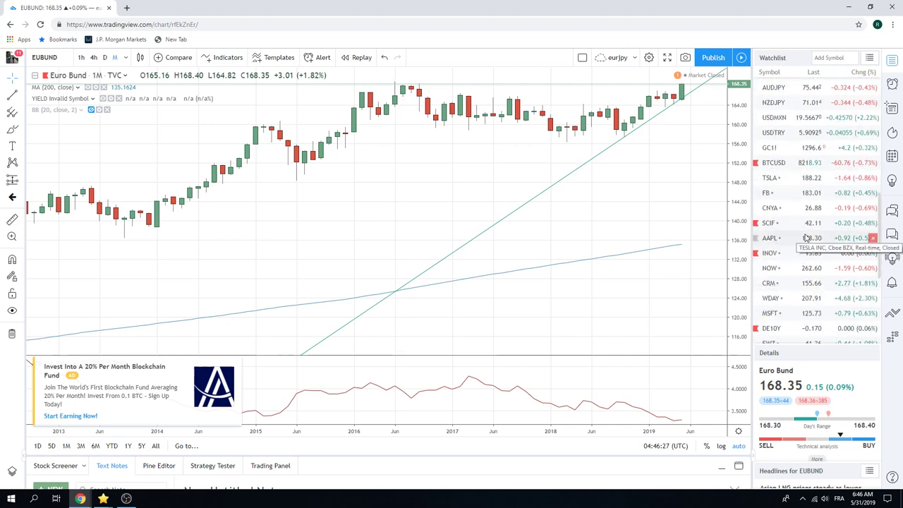
# - Open the DE10Y monthly chart and zoom out to cover 2008–2019
pyautogui.click(771, 328)
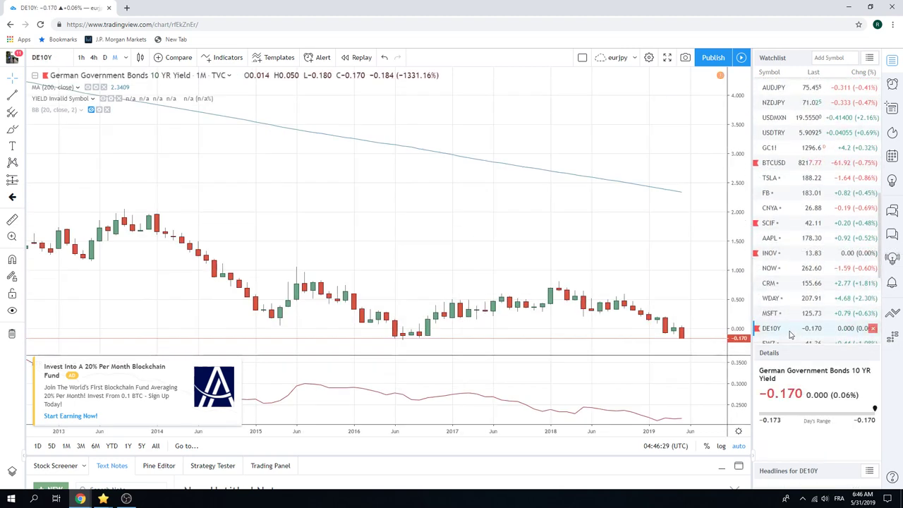
pyautogui.scroll(-4, 542, 318)
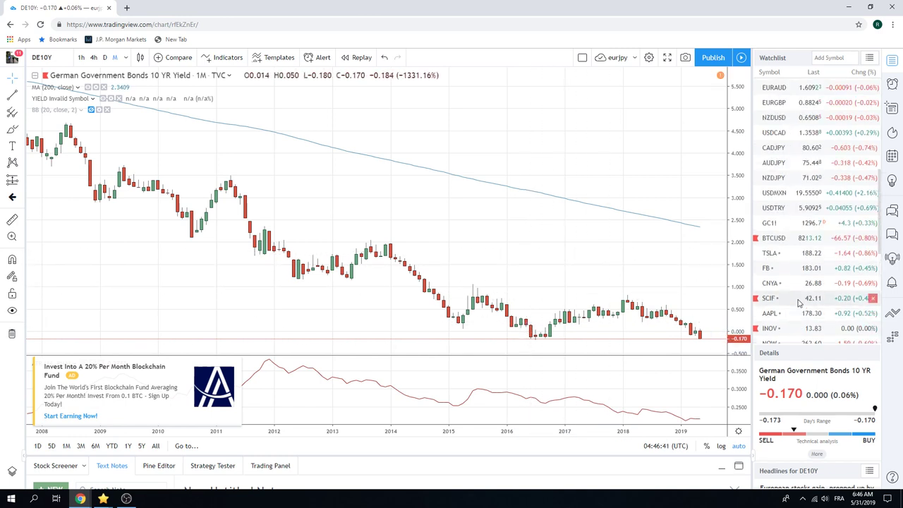
pyautogui.scroll(3, 795, 254)
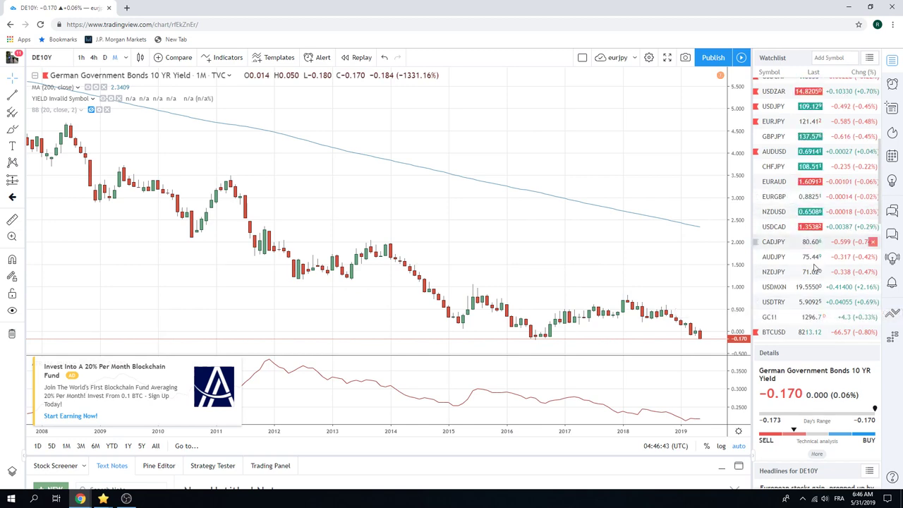
pyautogui.scroll(1, 787, 183)
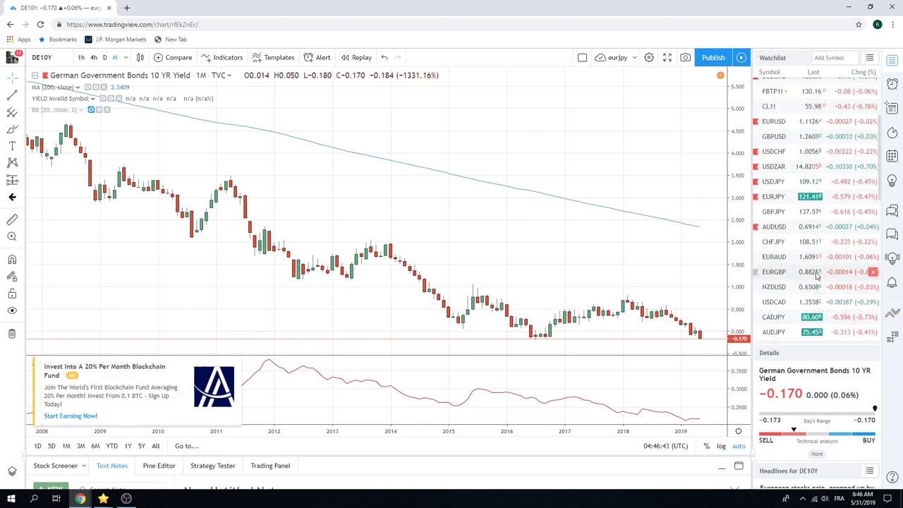
# - Show EURUSD on daily candles, zoomed to February through early June 2019
pyautogui.click(776, 122)
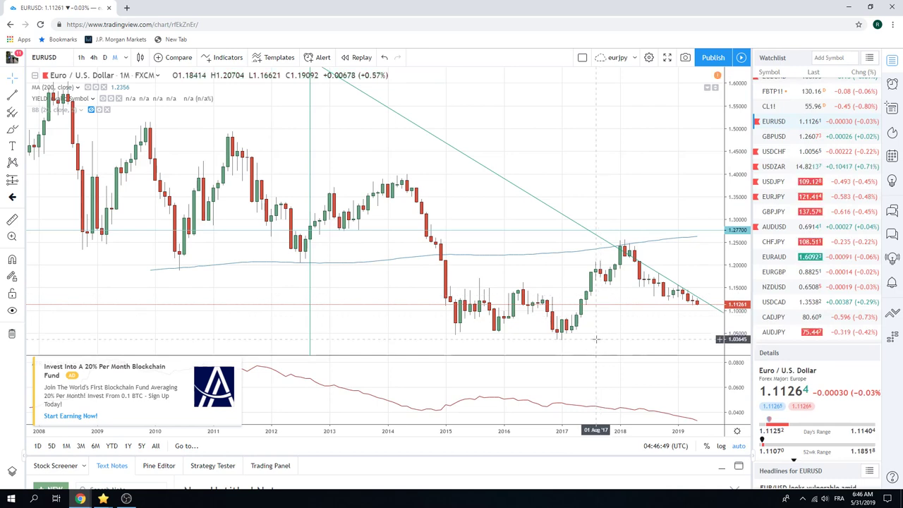
pyautogui.scroll(2, 639, 328)
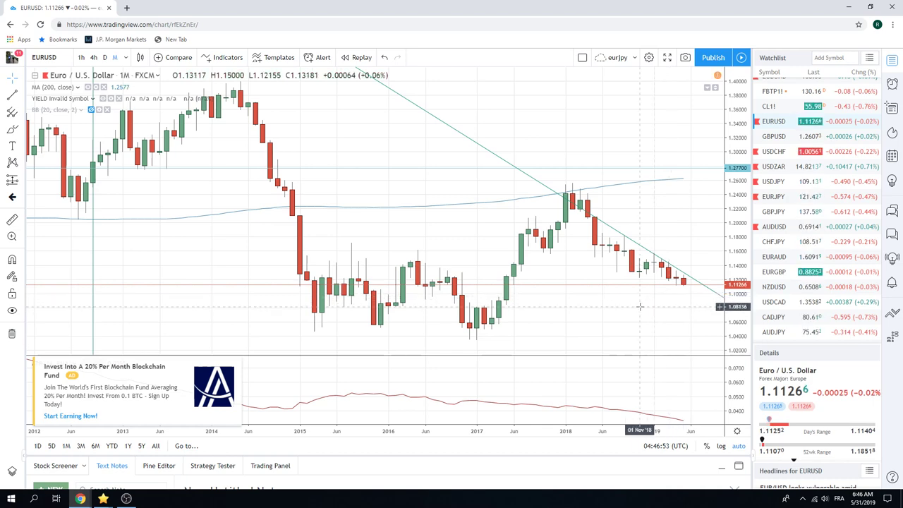
pyautogui.click(104, 59)
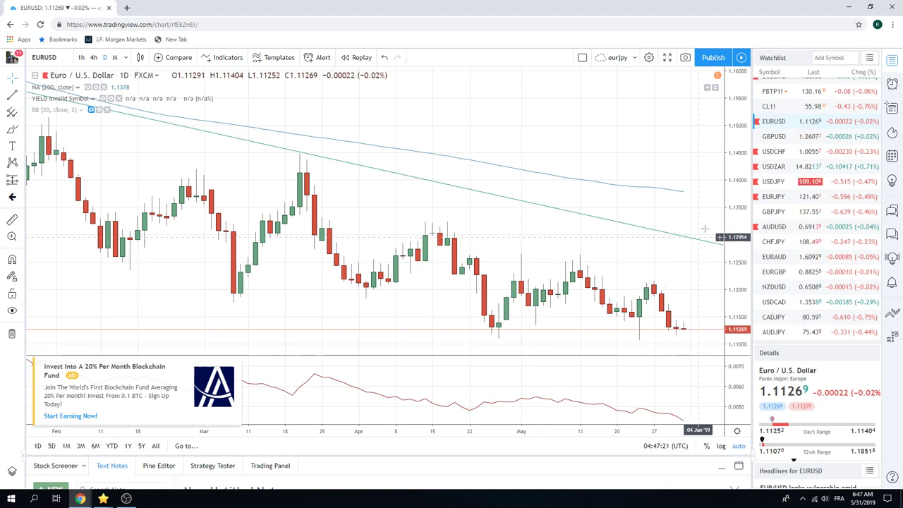
# - Open the EURJPY daily chart and zoom out to span July 2018 to June 2019
pyautogui.click(776, 196)
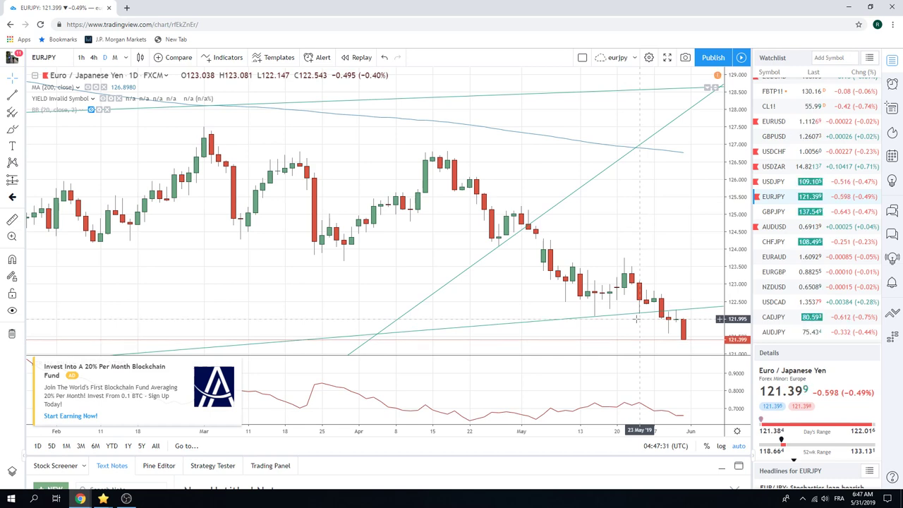
pyautogui.scroll(-5, 611, 314)
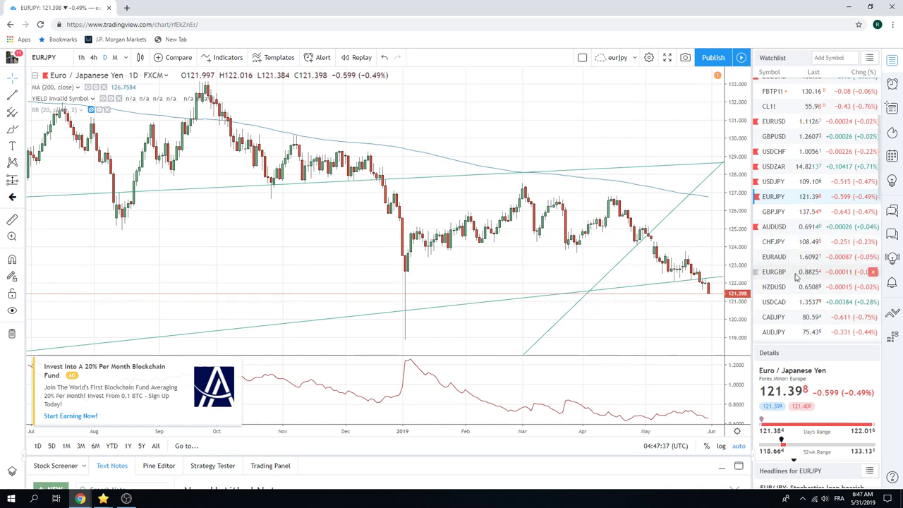
# - Open the AUDUSD daily chart and zoom in toward the recent months through June
pyautogui.click(773, 226)
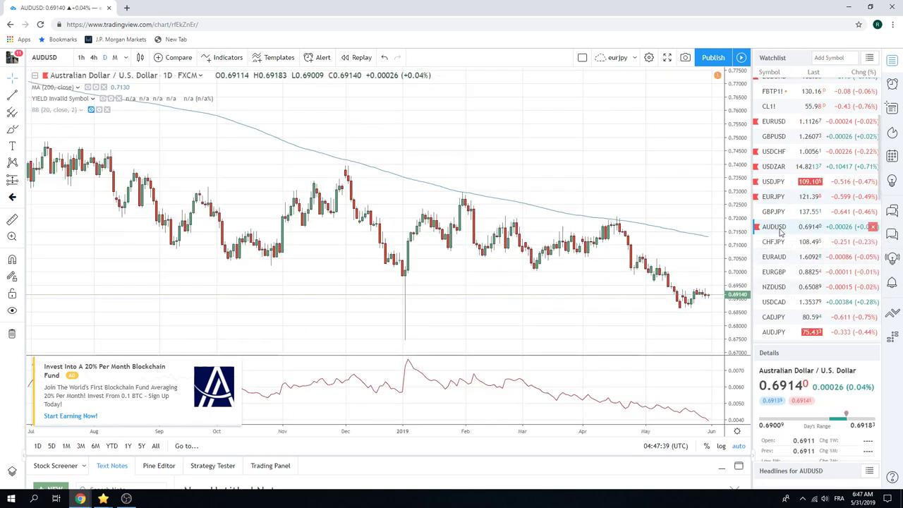
pyautogui.scroll(5, 601, 316)
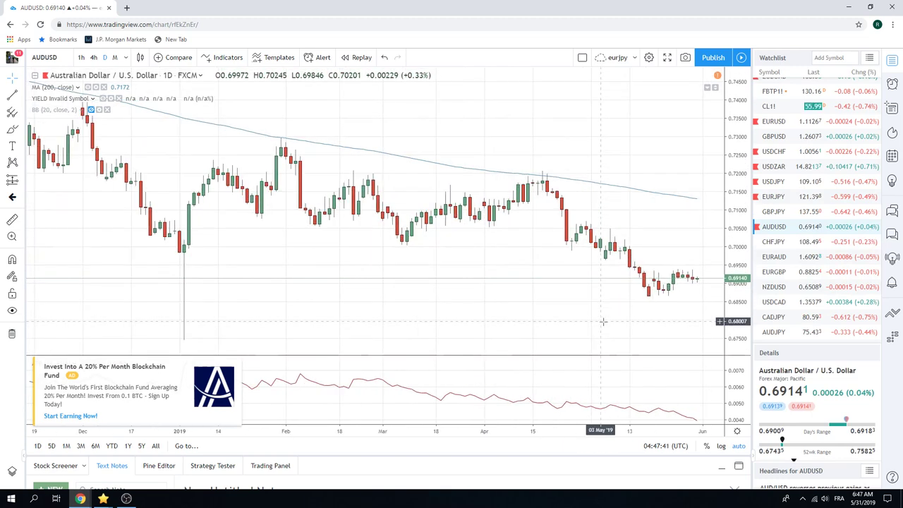